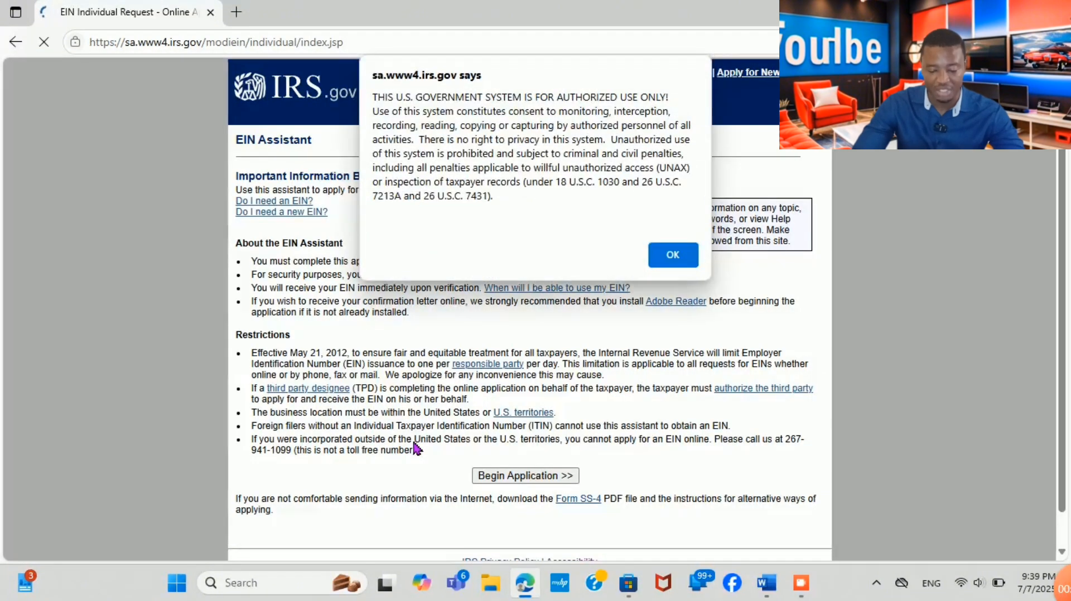
Begin the EIN application, choose Limited Liability Company (LLC) as the legal structure, and confirm that choice
{"action": "left_click", "coordinate": [672, 254]}
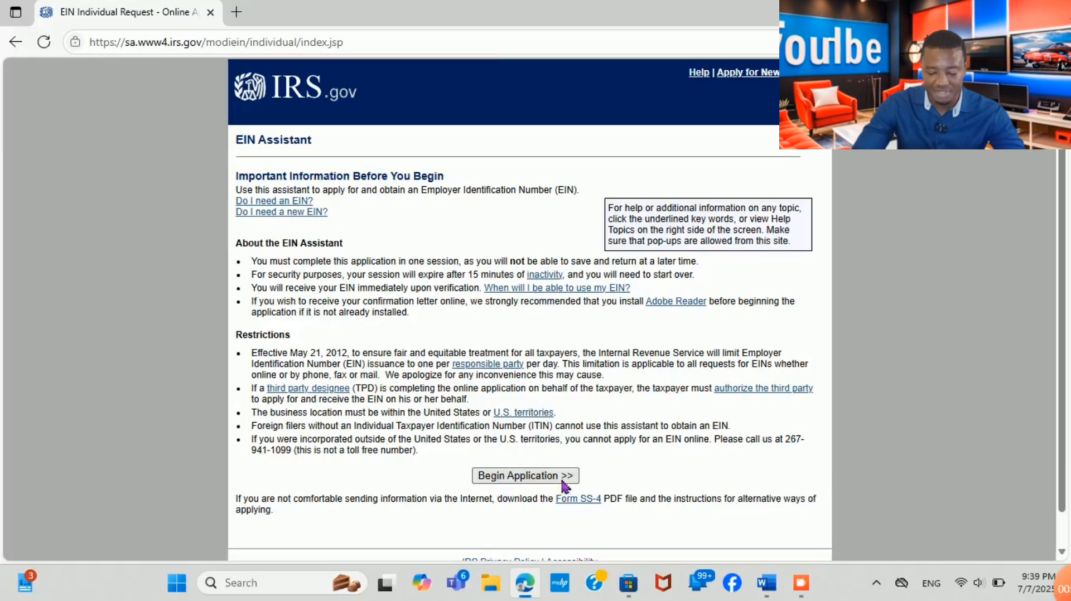
{"action": "left_click", "coordinate": [532, 477]}
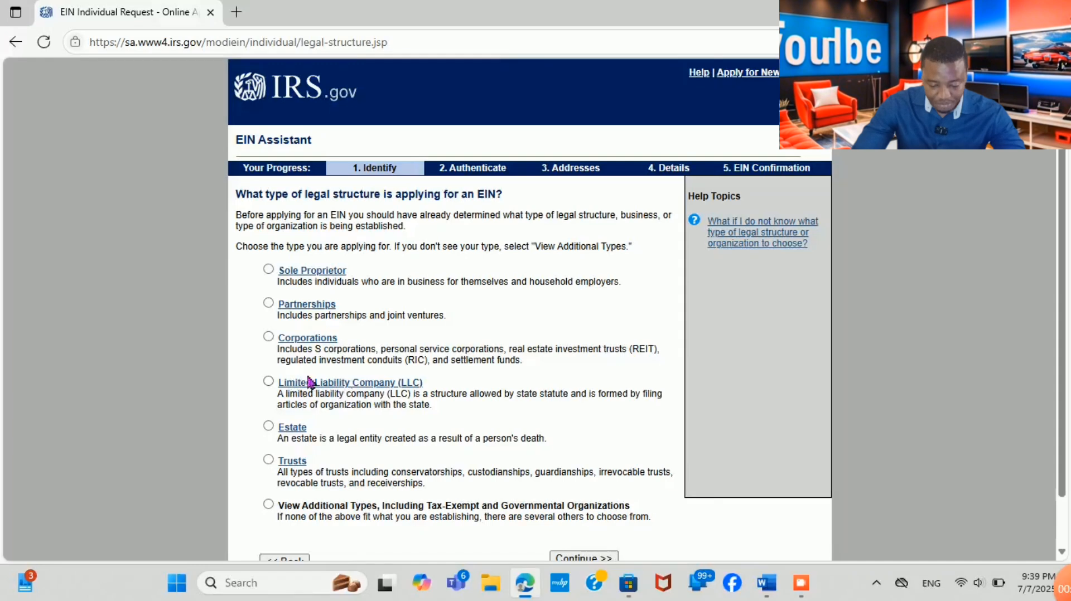
{"action": "left_click", "coordinate": [268, 381]}
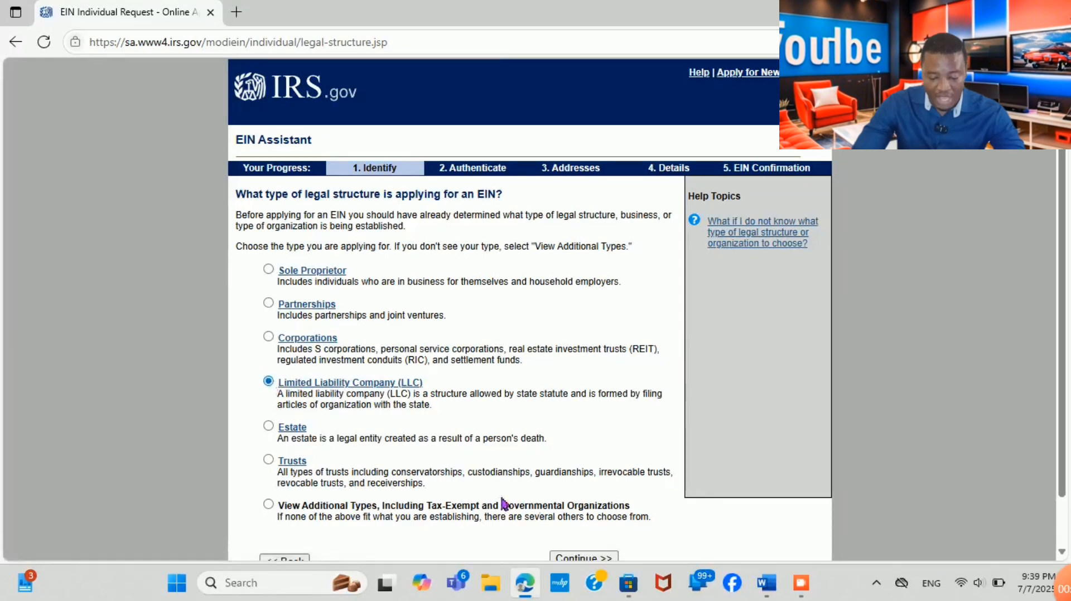
{"action": "left_click", "coordinate": [586, 558]}
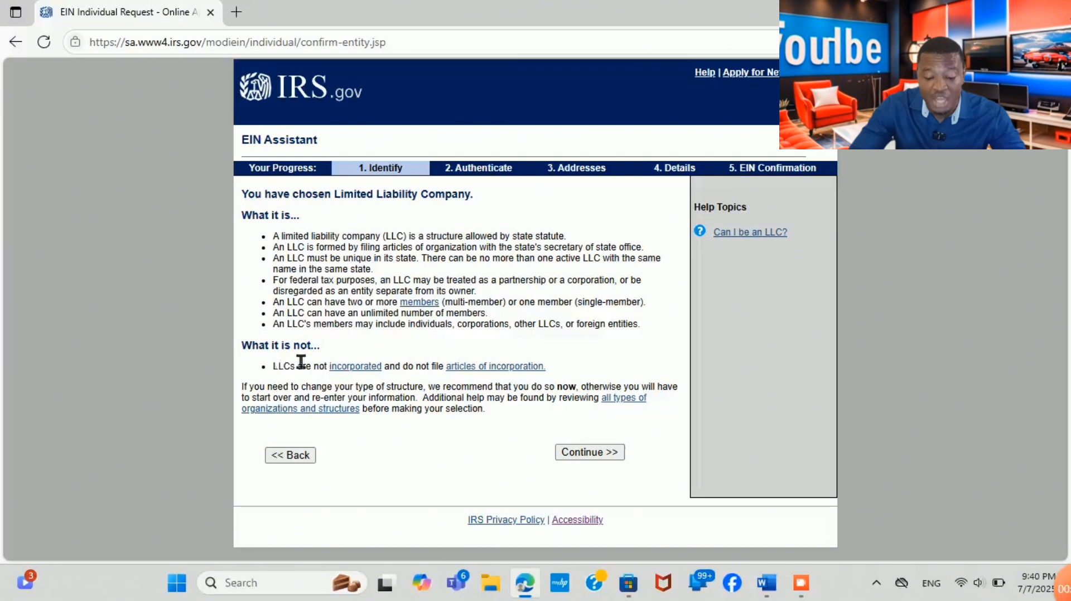
{"action": "left_click", "coordinate": [606, 455]}
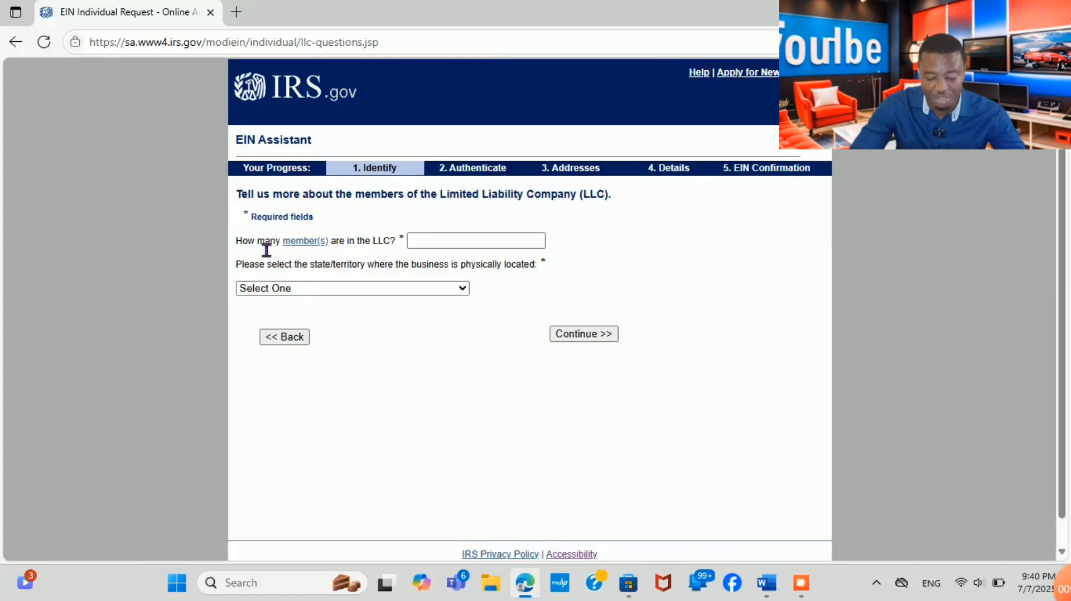
Set the number of LLC members to 1 and the business state to MARYLAND (MD), and submit these answers
{"action": "left_click", "coordinate": [432, 246]}
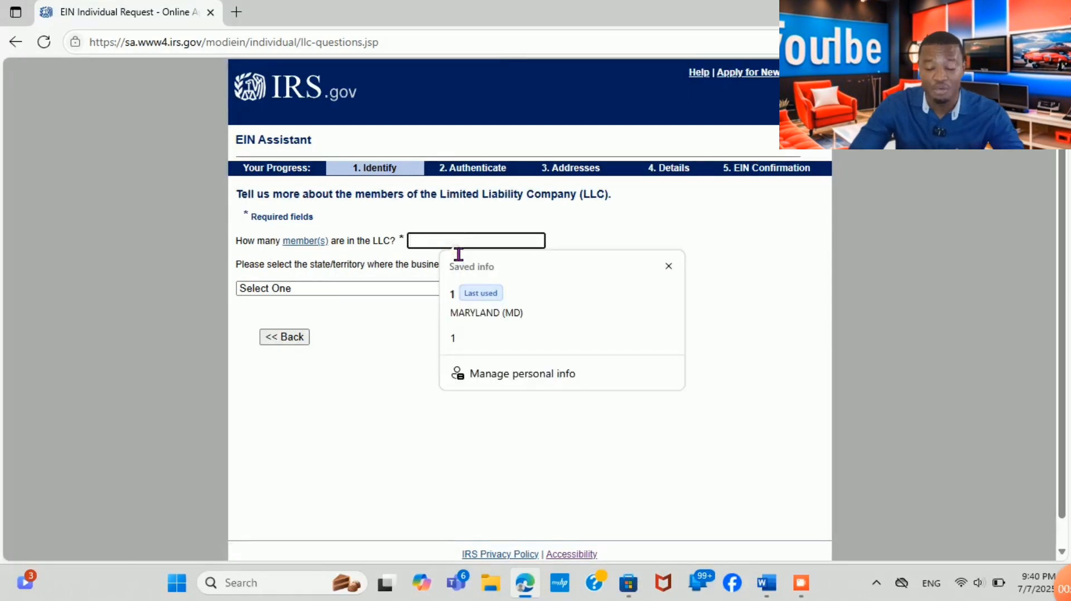
{"action": "left_click", "coordinate": [490, 307]}
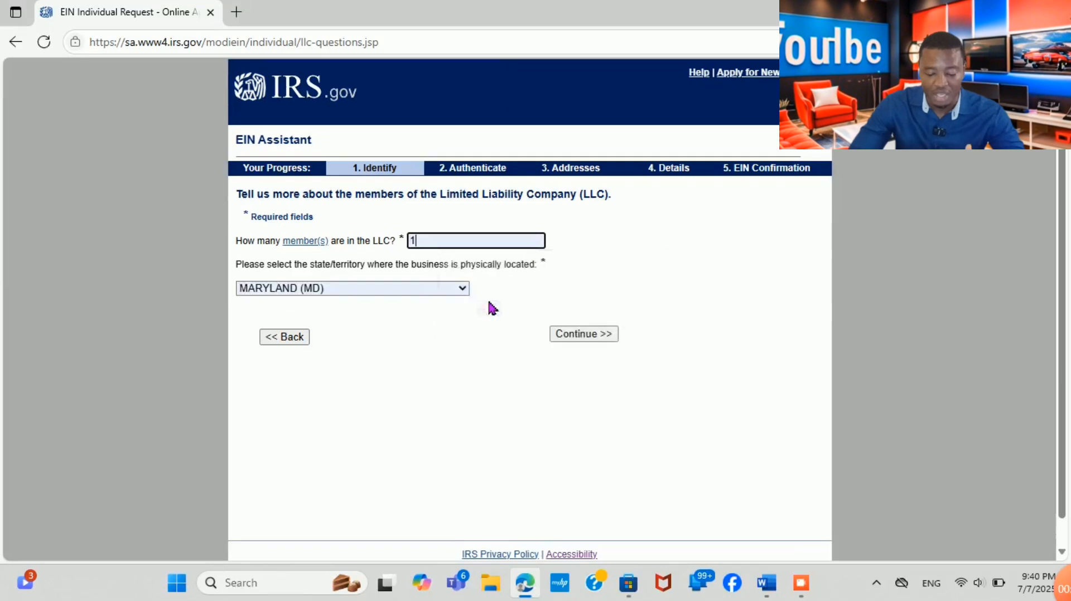
{"action": "left_click", "coordinate": [459, 290]}
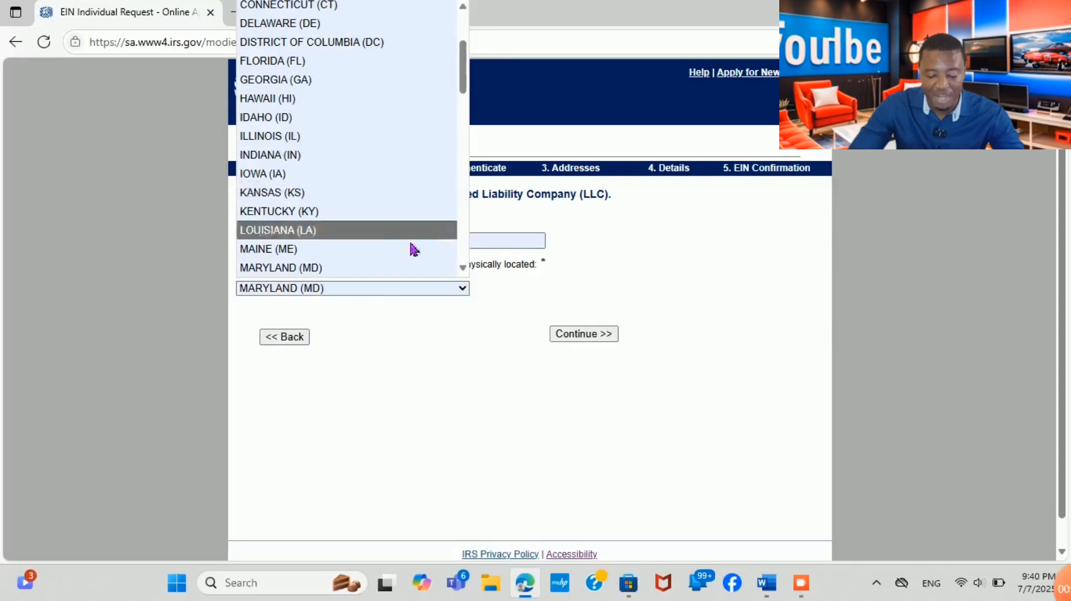
{"action": "left_click", "coordinate": [401, 282]}
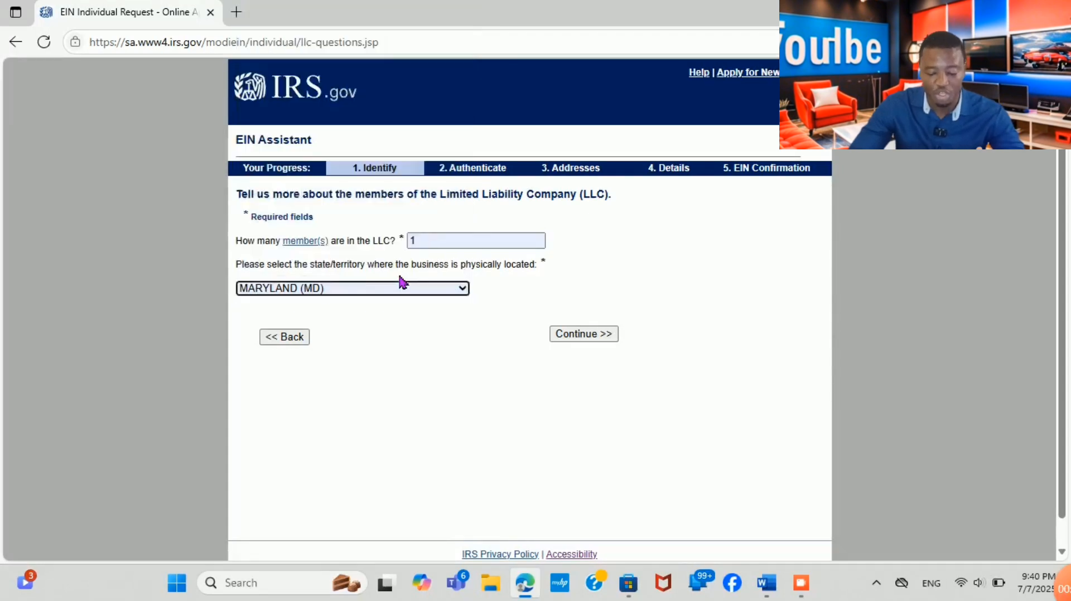
{"action": "left_click", "coordinate": [595, 335]}
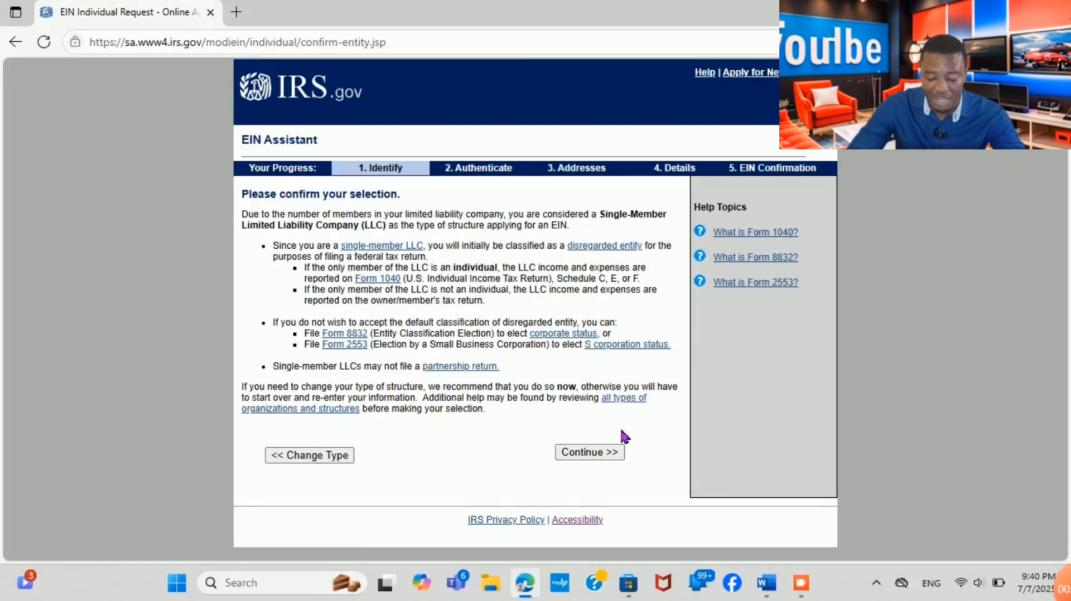
Confirm the single-member LLC classification and submit Started a new business as the reason for requesting an EIN
{"action": "left_click", "coordinate": [606, 458]}
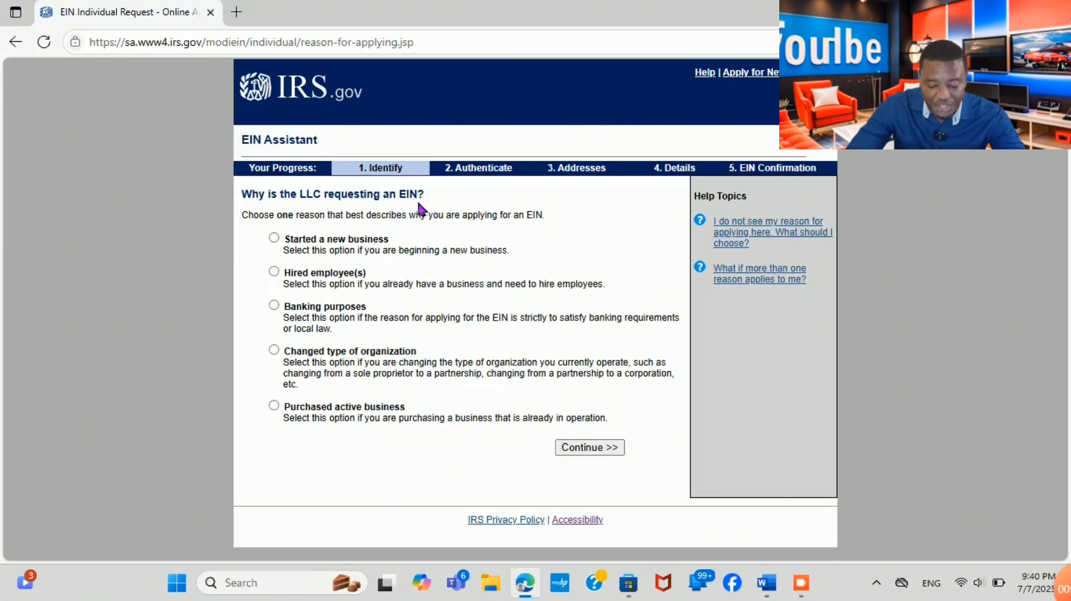
{"action": "left_click", "coordinate": [274, 238]}
{"action": "left_click", "coordinate": [598, 452]}
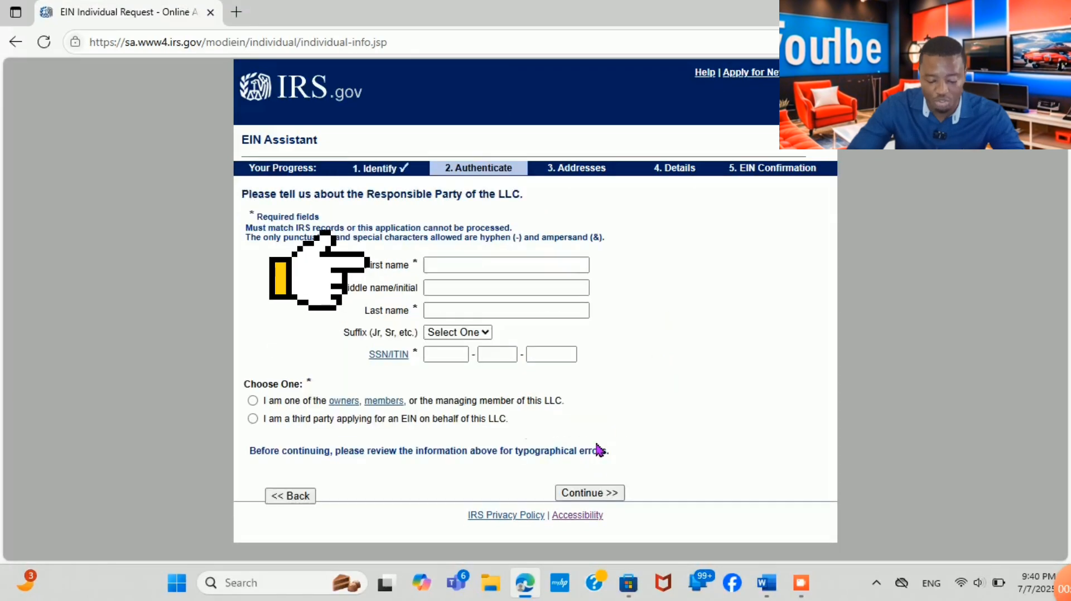
{"action": "left_click", "coordinate": [480, 265]}
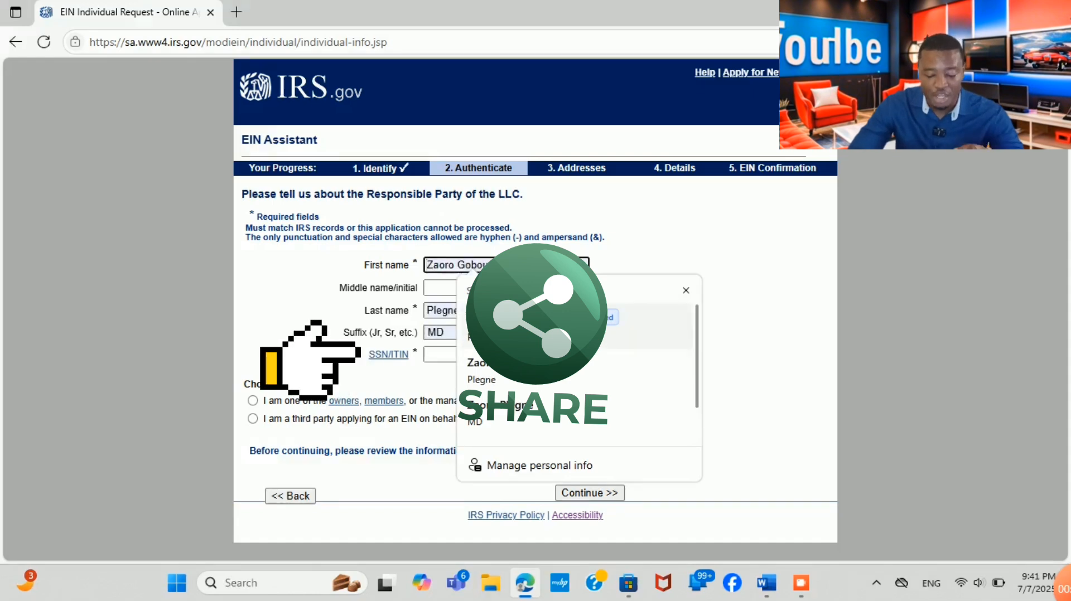
{"action": "left_click", "coordinate": [524, 328]}
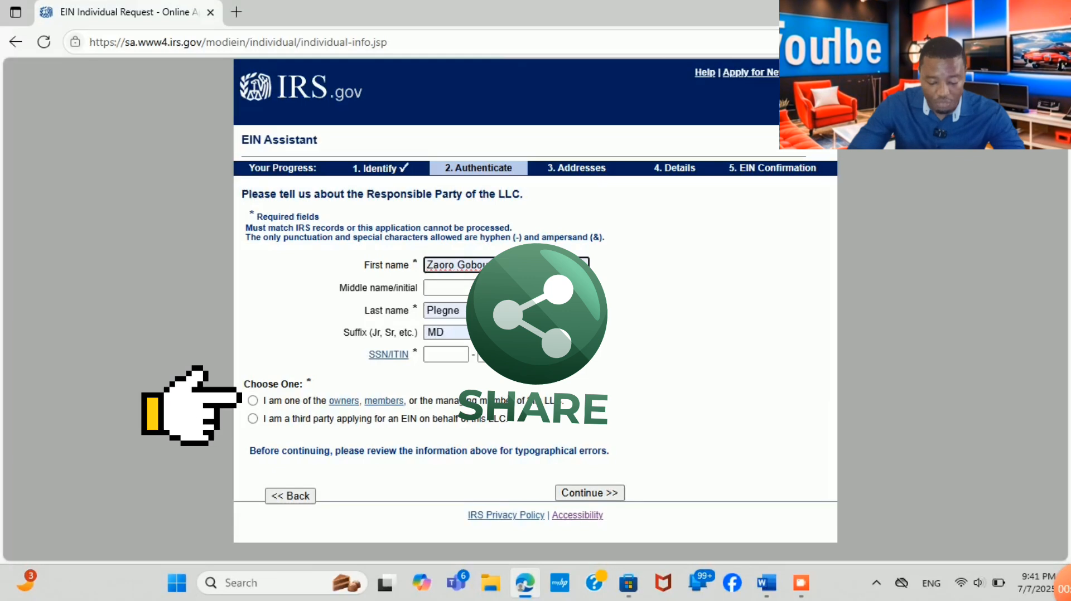
{"action": "key", "text": "BackSpace"}
{"action": "key", "text": "BackSpace"}
{"action": "key", "text": "BackSpace"}
{"action": "key", "text": "BackSpace"}
{"action": "key", "text": "BackSpace"}
{"action": "key", "text": "BackSpace"}
{"action": "key", "text": "BackSpace"}
{"action": "key", "text": "BackSpace"}
{"action": "key", "text": "BackSpace"}
{"action": "key", "text": "BackSpace"}
{"action": "key", "text": "BackSpace"}
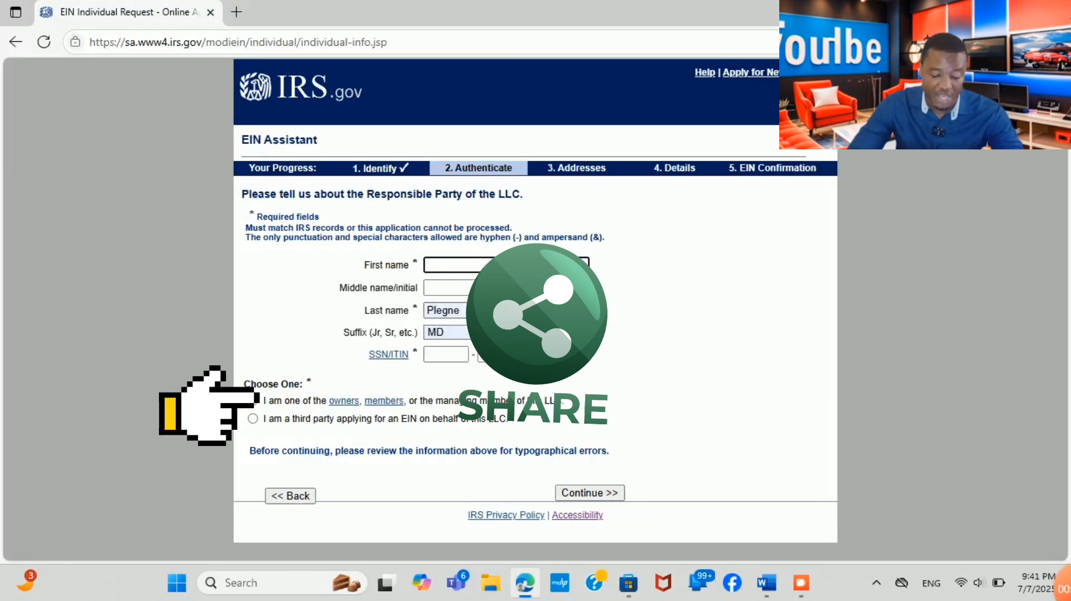
{"action": "left_click", "coordinate": [491, 311]}
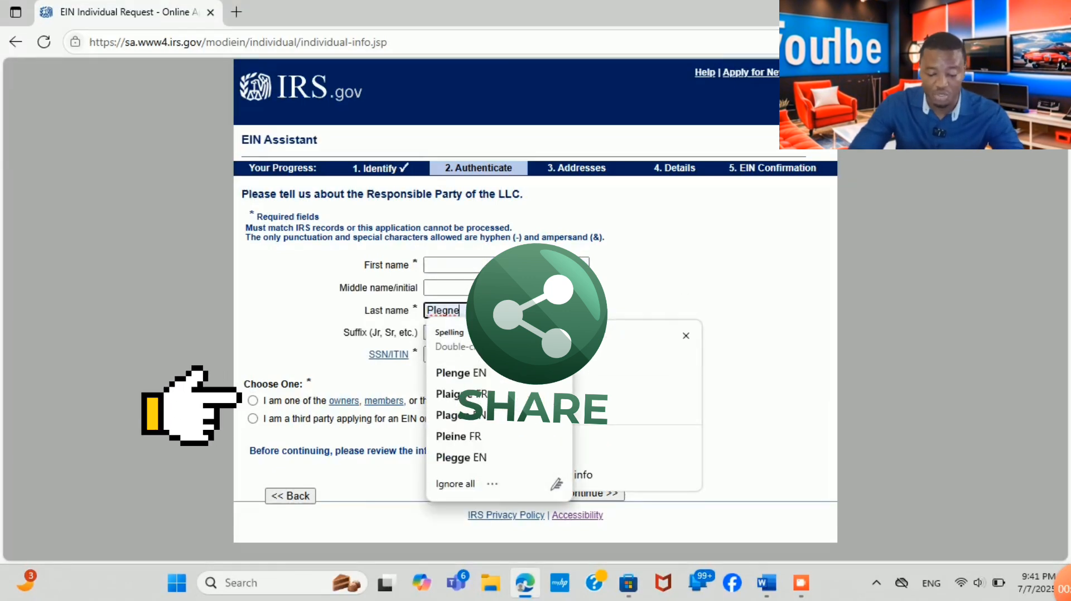
{"action": "key", "text": "BackSpace"}
{"action": "key", "text": "BackSpace"}
{"action": "key", "text": "BackSpace"}
{"action": "key", "text": "BackSpace"}
{"action": "key", "text": "BackSpace"}
{"action": "key", "text": "BackSpace"}
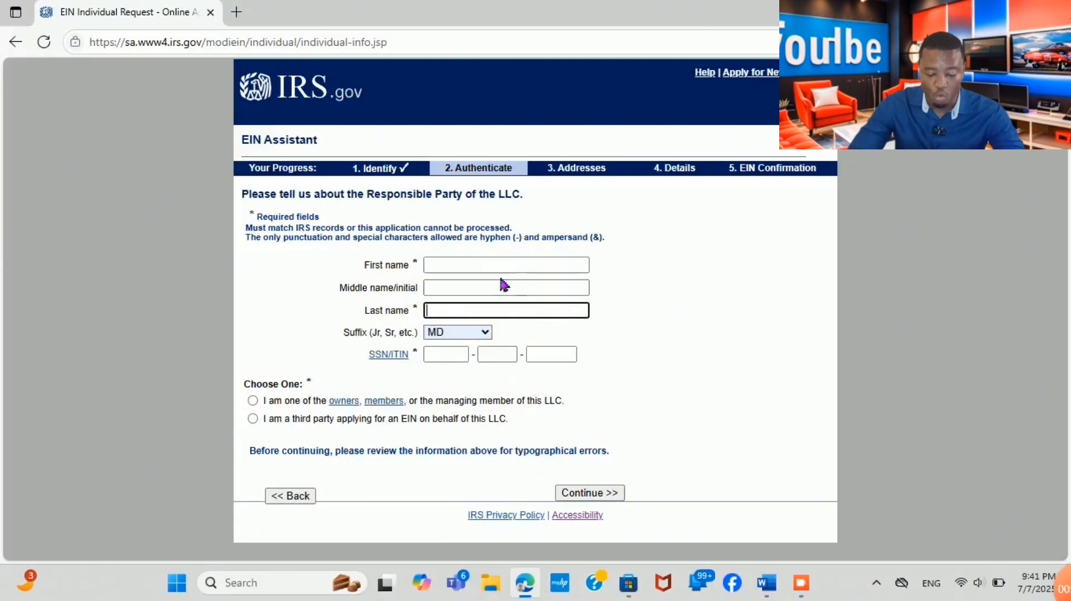
Fill in the responsible party's first and last name from the saved personal information
{"action": "left_click", "coordinate": [515, 278]}
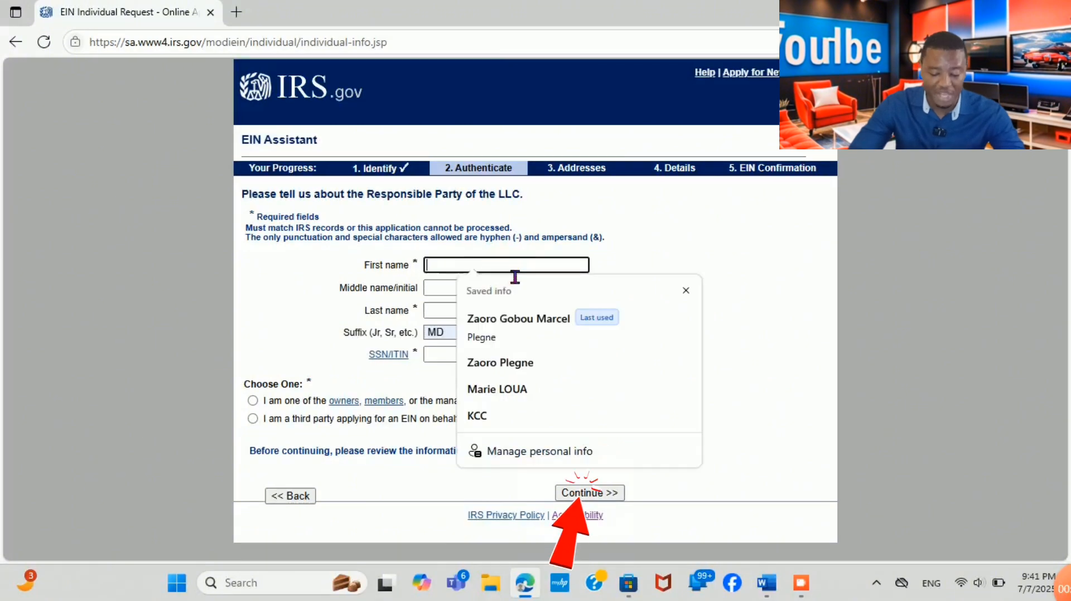
{"action": "left_click", "coordinate": [535, 333]}
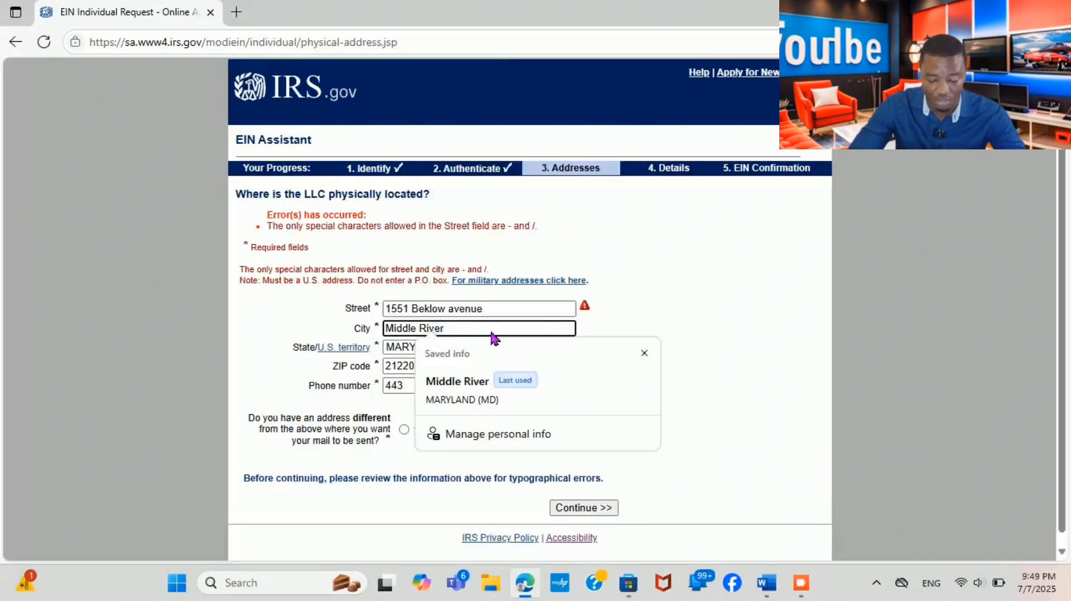
Submit the LLC's physical address with no separate mailing address, and accept the address as entered
{"action": "left_click", "coordinate": [692, 321]}
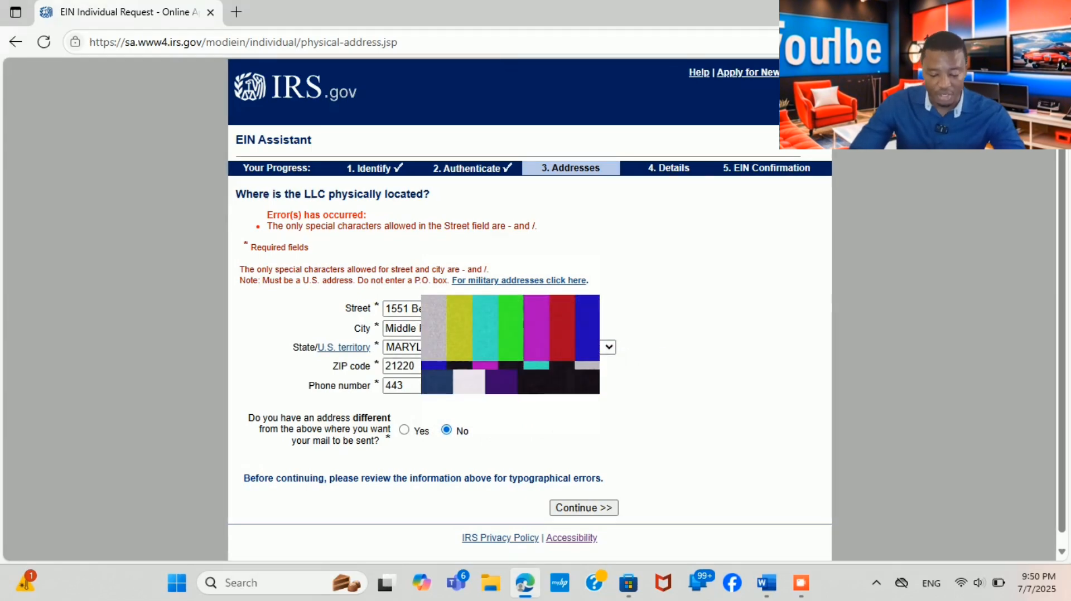
{"action": "left_click", "coordinate": [597, 508]}
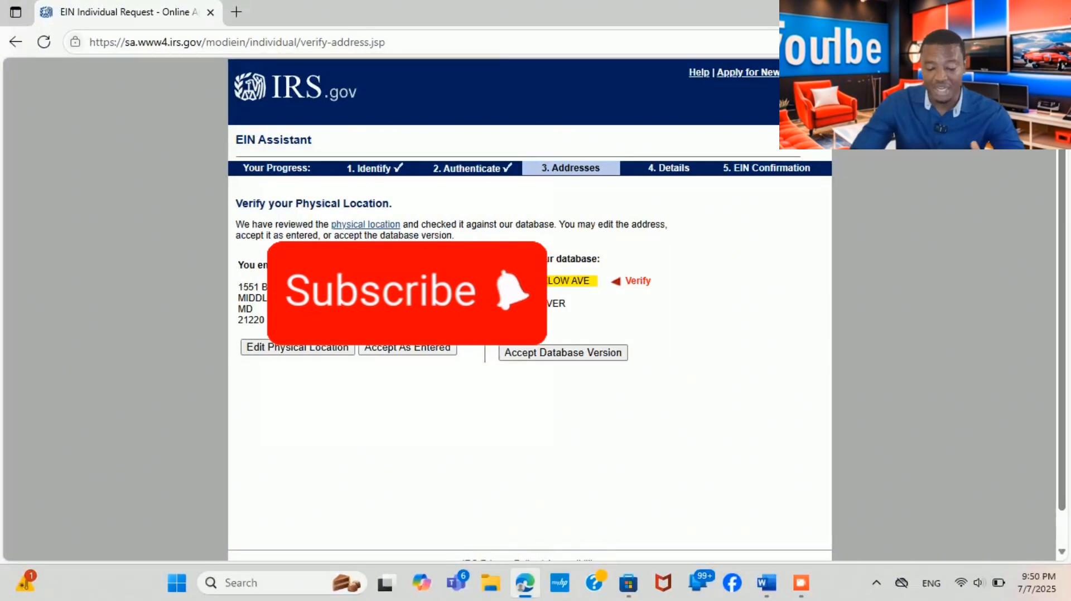
{"action": "left_click", "coordinate": [417, 350]}
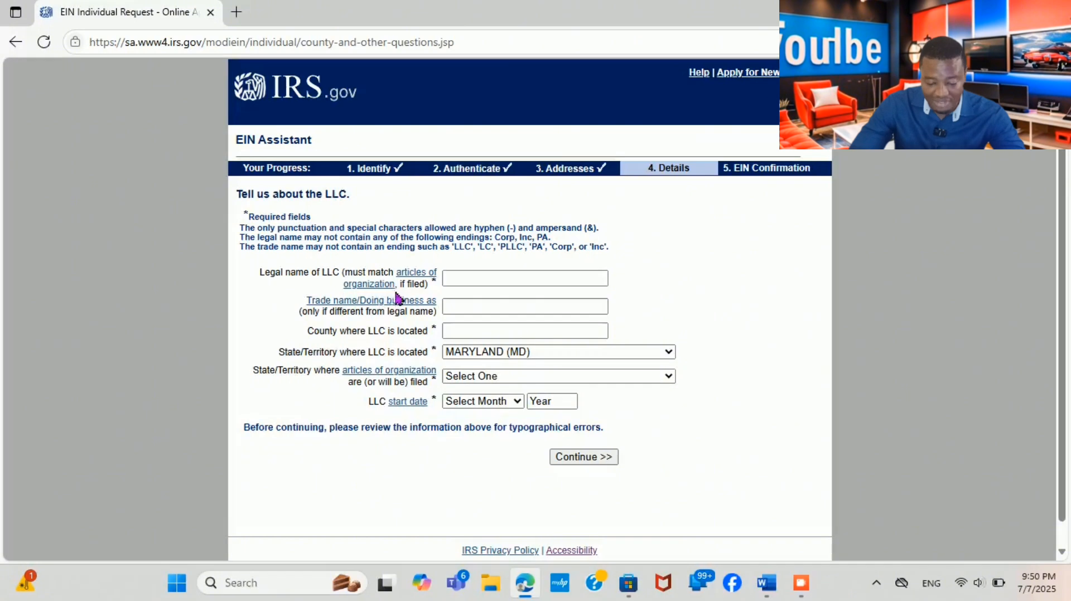
Enter Marcel Prod as the LLC's legal name and the saved Baltimore County as its county, leaving the trade name blank
{"action": "left_click", "coordinate": [496, 282]}
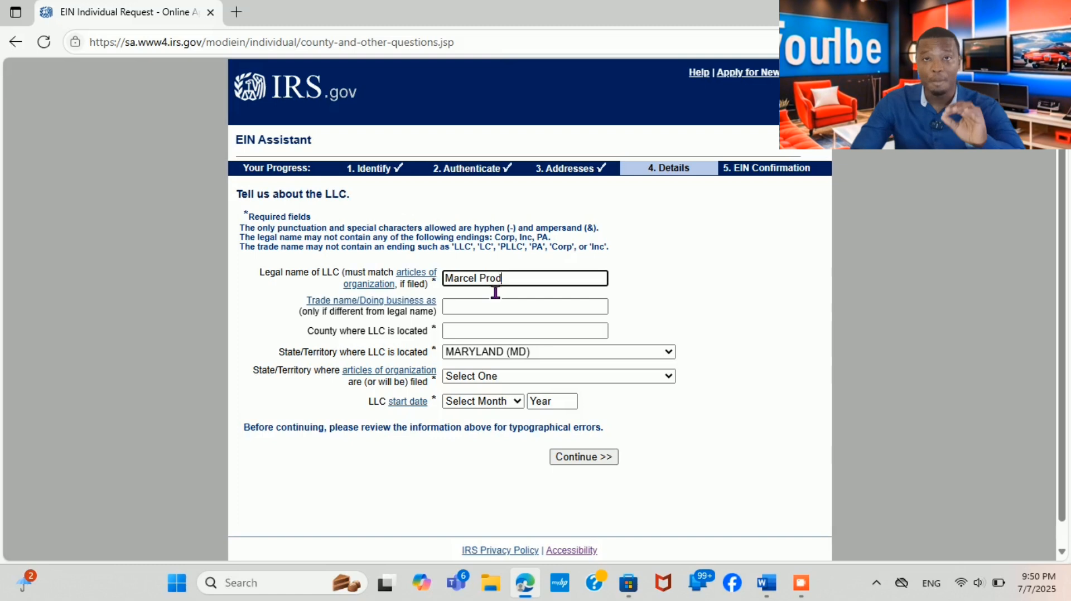
{"action": "left_click", "coordinate": [518, 320]}
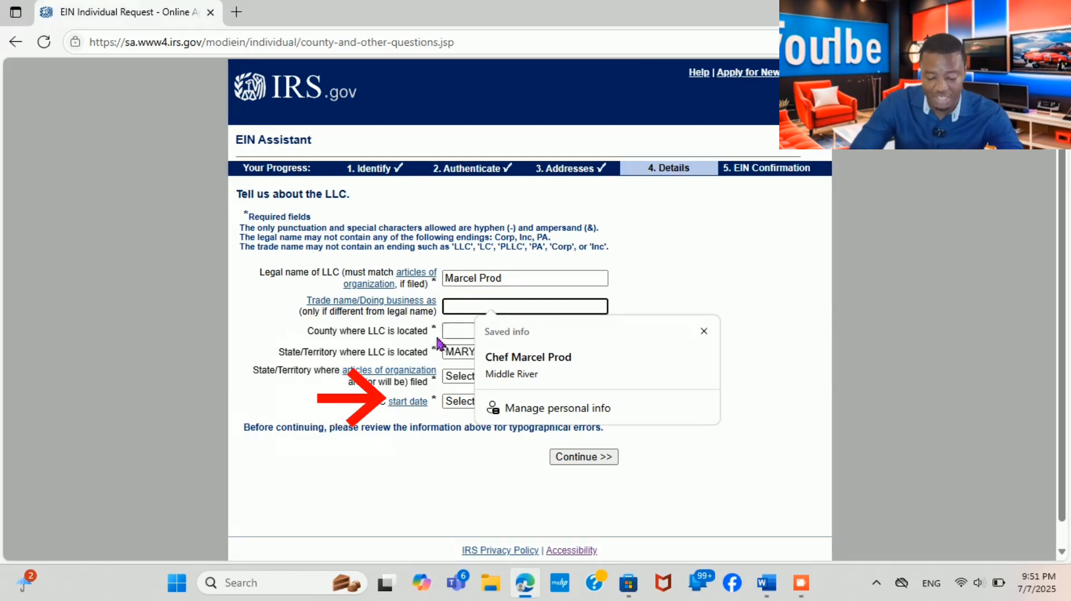
{"action": "left_click", "coordinate": [476, 336]}
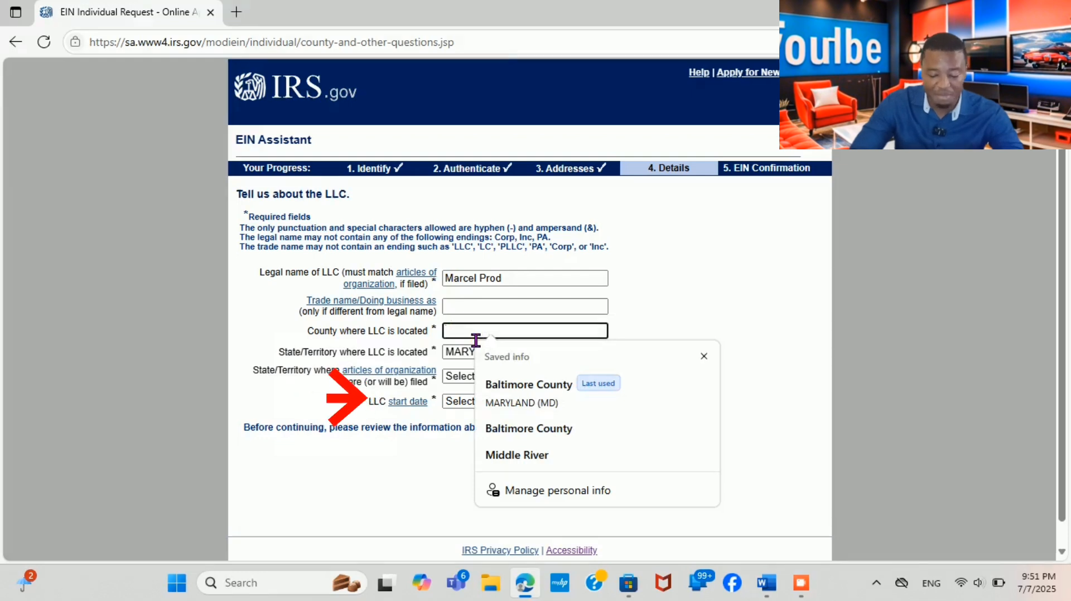
{"action": "left_click", "coordinate": [523, 385]}
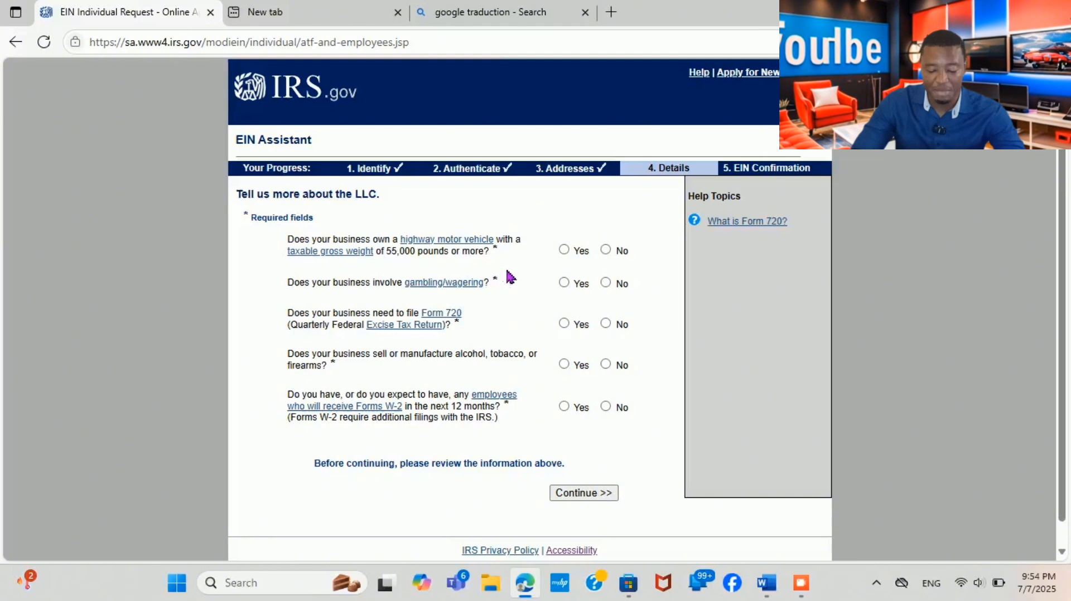
Answer No to the highway vehicle, gambling, Form 720, alcohol/tobacco/firearms and W-2 employee questions, and submit the answers
{"action": "left_click", "coordinate": [606, 251]}
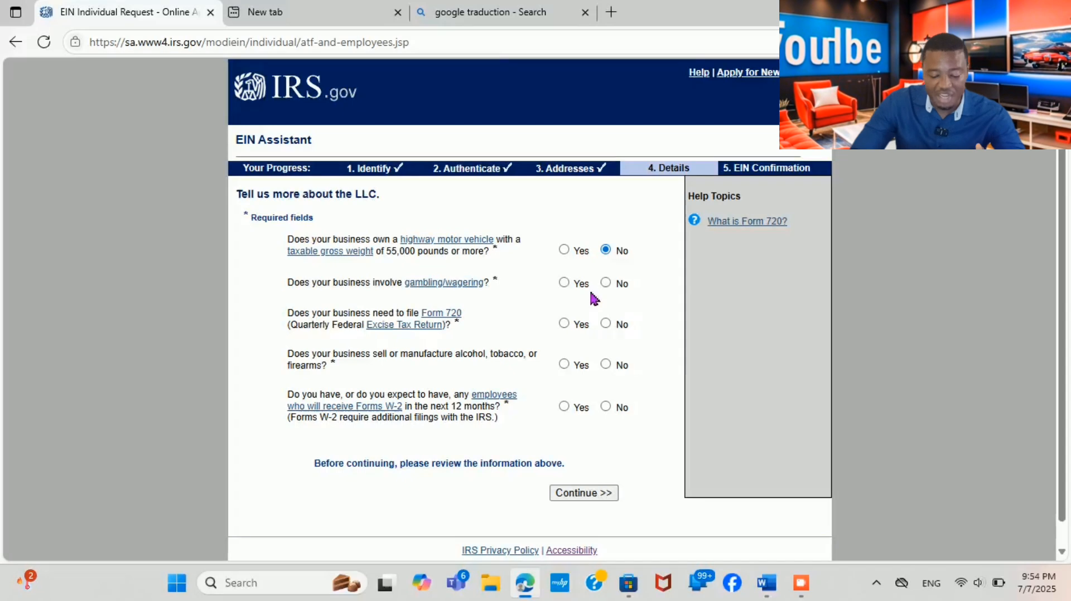
{"action": "left_click", "coordinate": [610, 284]}
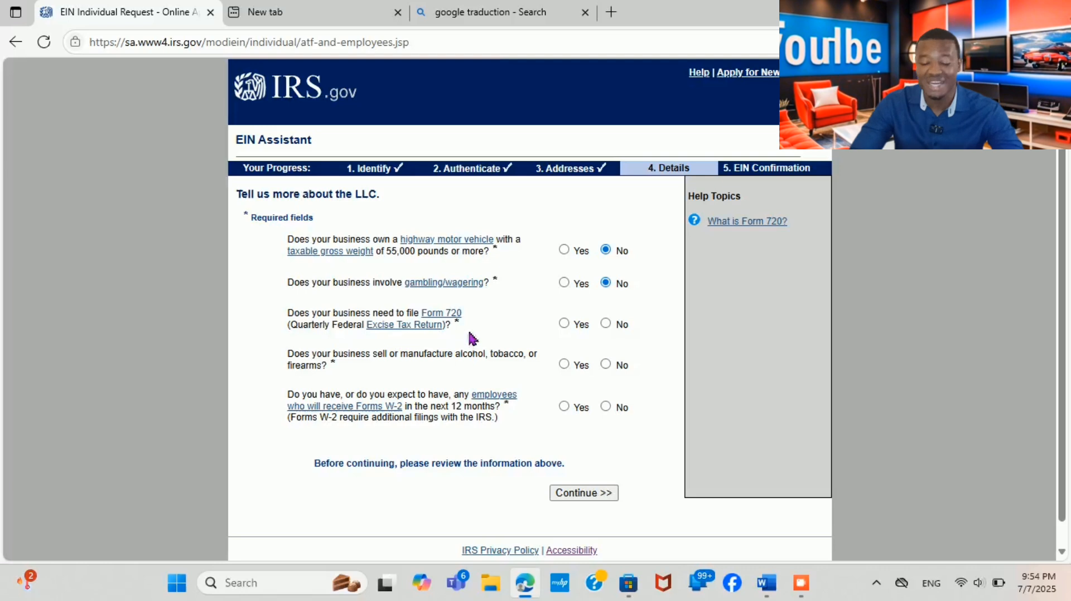
{"action": "left_click", "coordinate": [613, 328]}
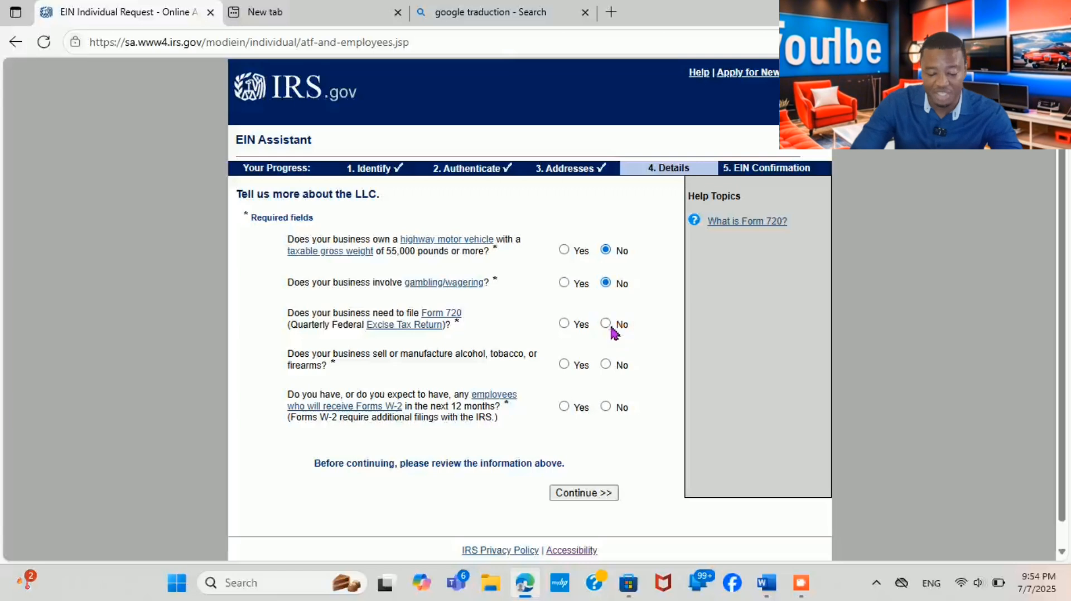
{"action": "left_click", "coordinate": [608, 327]}
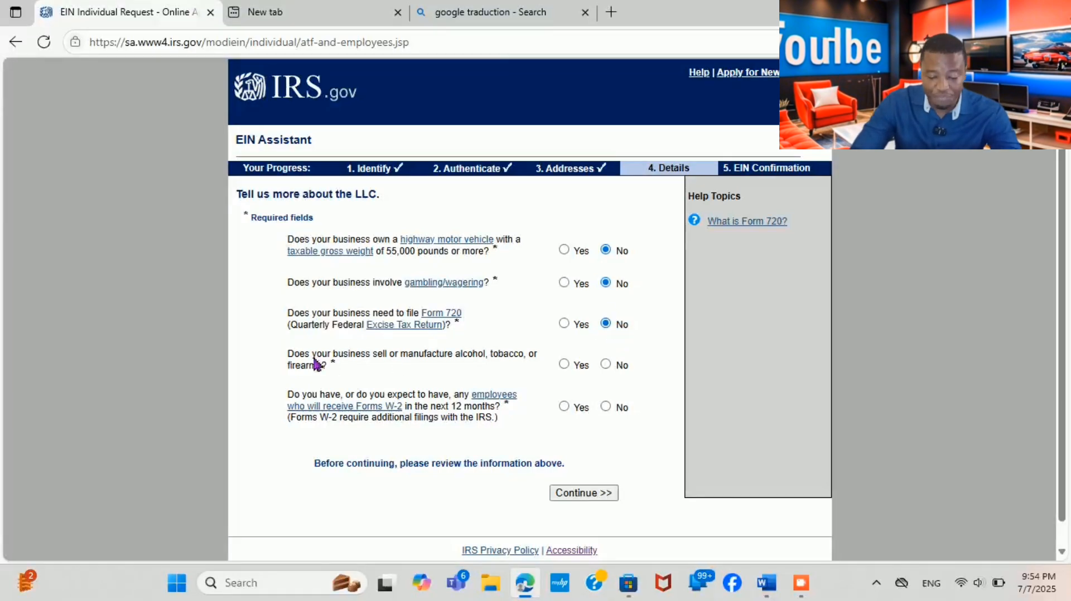
{"action": "left_click", "coordinate": [604, 368]}
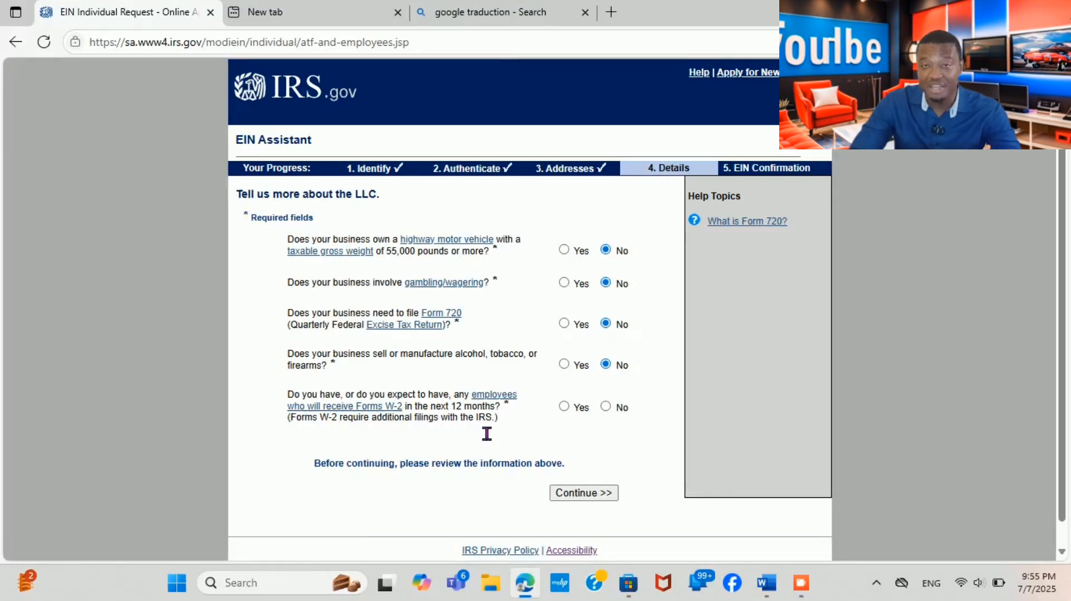
{"action": "left_click", "coordinate": [571, 407]}
{"action": "left_click", "coordinate": [605, 406]}
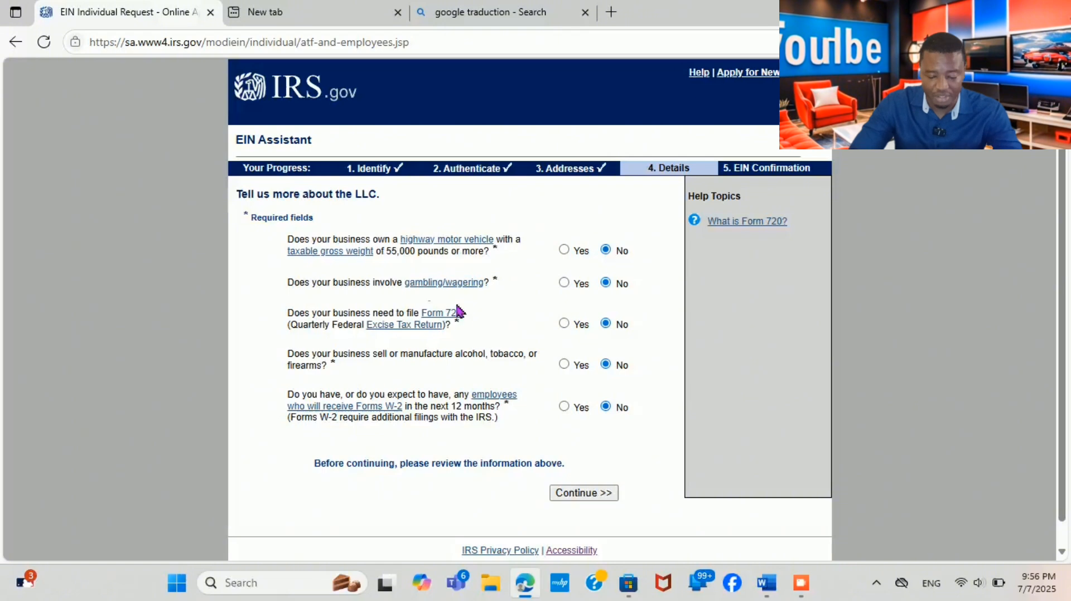
{"action": "left_click", "coordinate": [586, 492]}
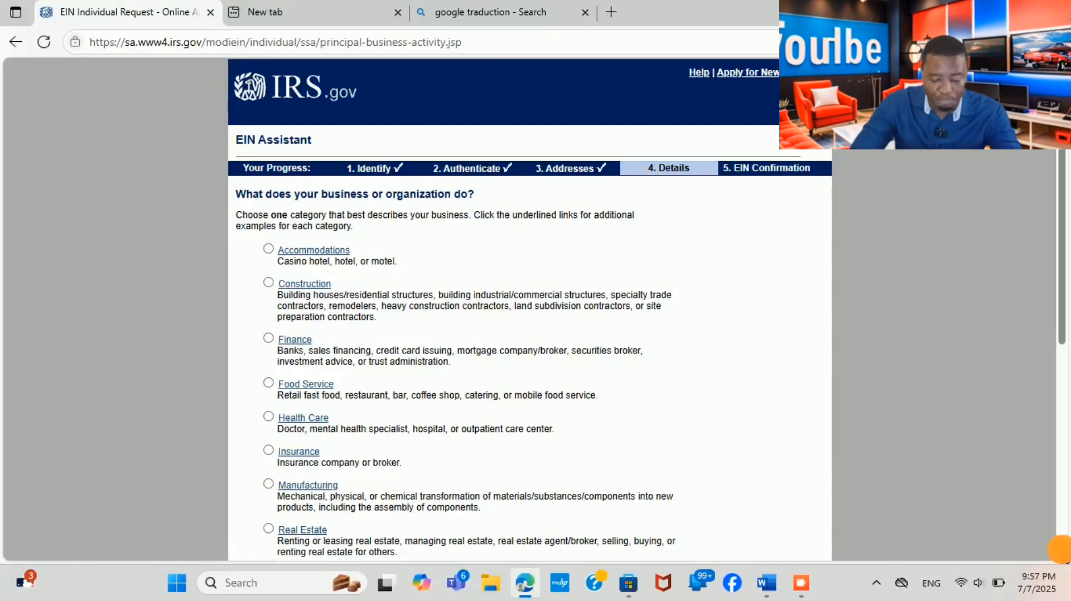
Choose Food Service as the LLC's business category and Catering service as its primary business activity, submitting both choices
{"action": "left_click", "coordinate": [1062, 552]}
{"action": "scroll", "coordinate": [1062, 552], "scroll_direction": "down", "scroll_amount": 3}
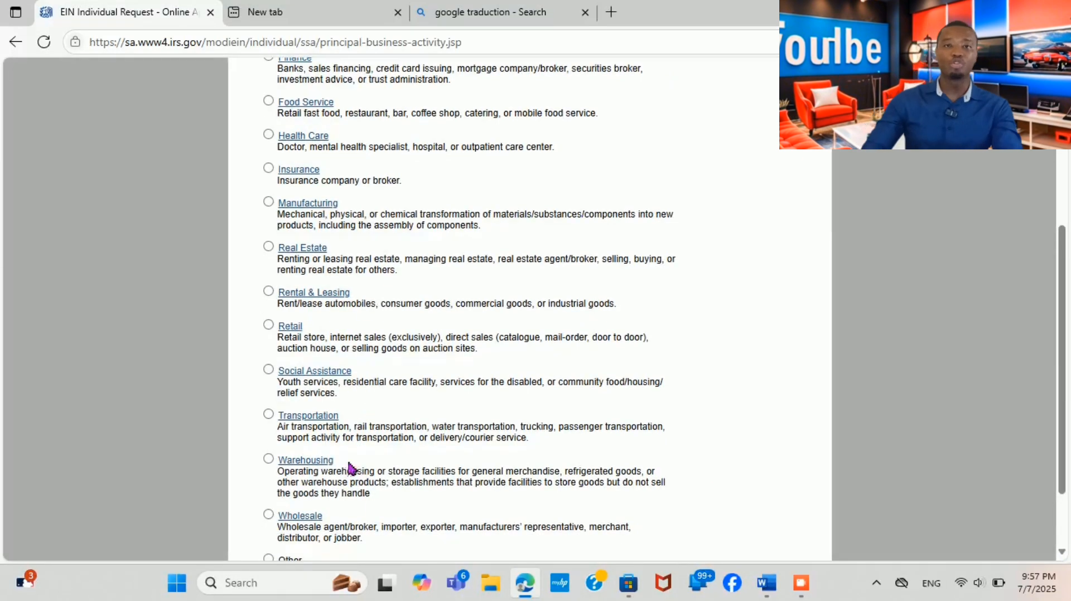
{"action": "left_click", "coordinate": [1061, 552]}
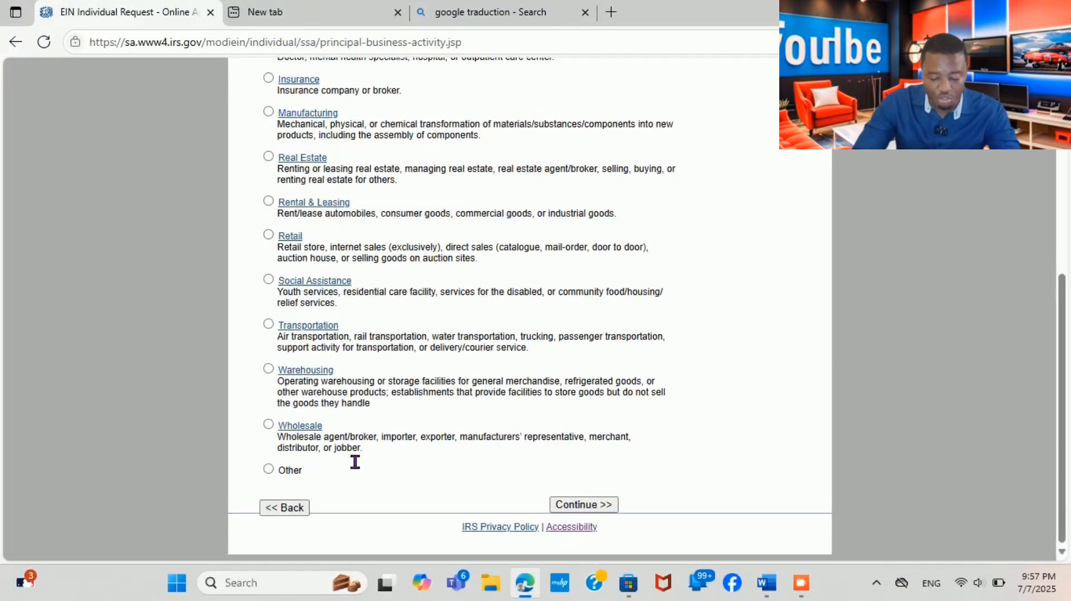
{"action": "scroll", "coordinate": [355, 462], "scroll_direction": "up", "scroll_amount": 3}
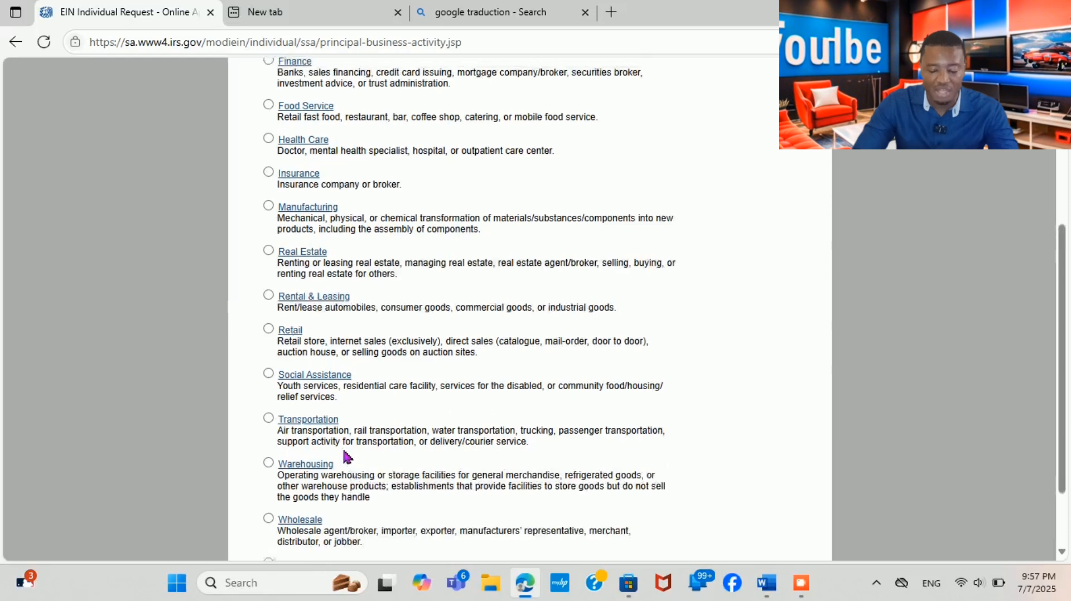
{"action": "left_click", "coordinate": [269, 169]}
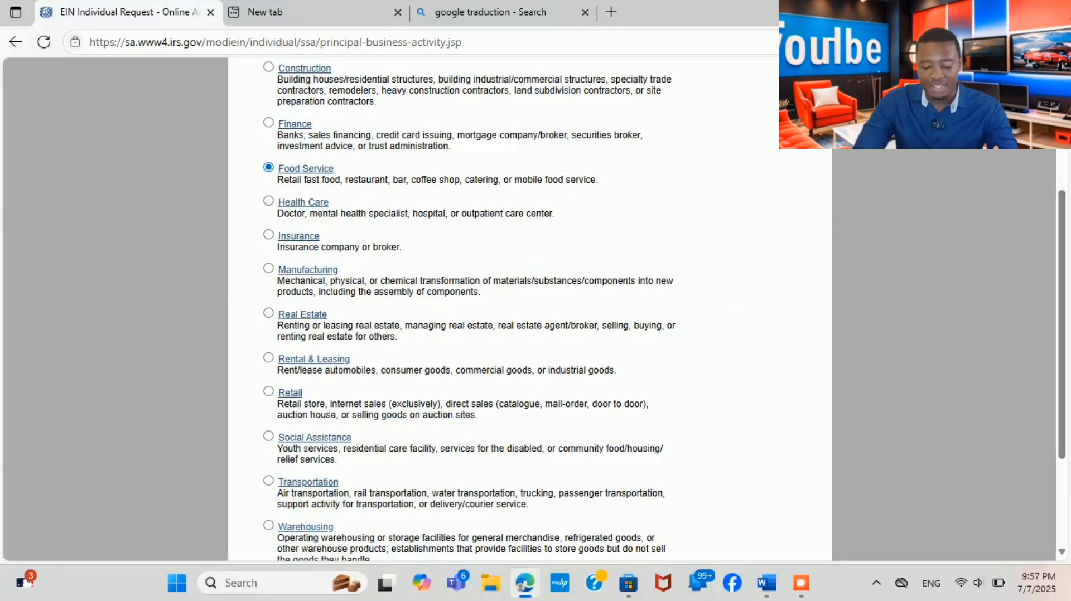
{"action": "scroll", "coordinate": [1062, 552], "scroll_direction": "down", "scroll_amount": 3}
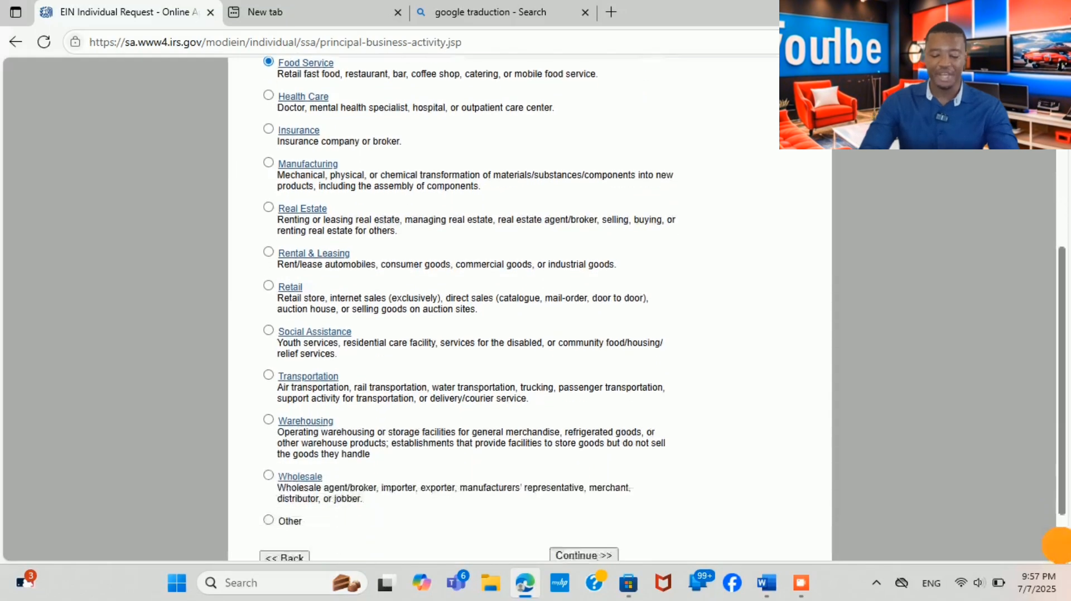
{"action": "left_click", "coordinate": [591, 504]}
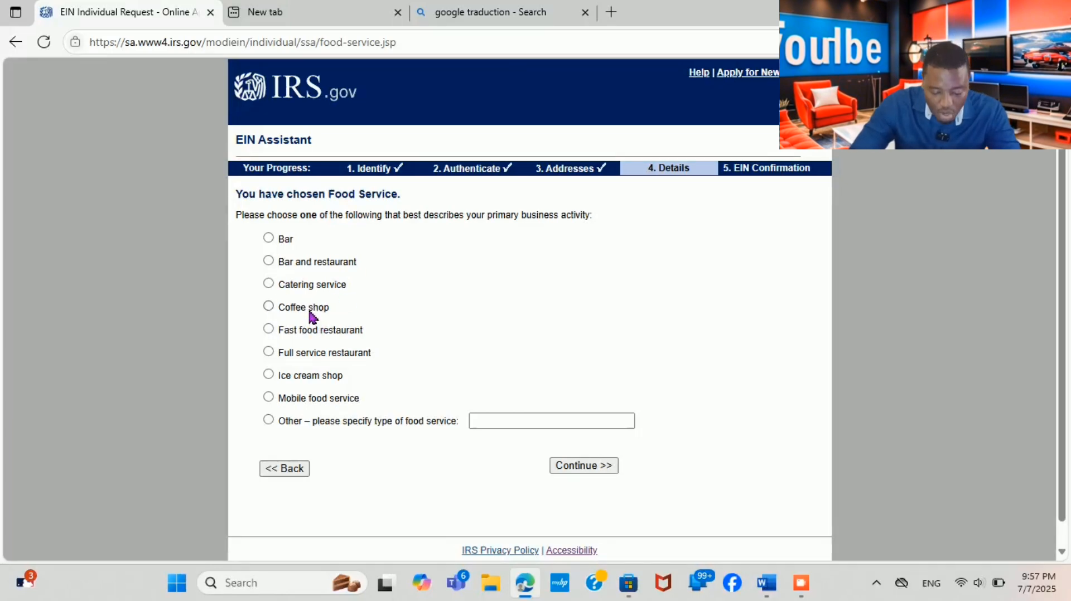
{"action": "left_click", "coordinate": [286, 285]}
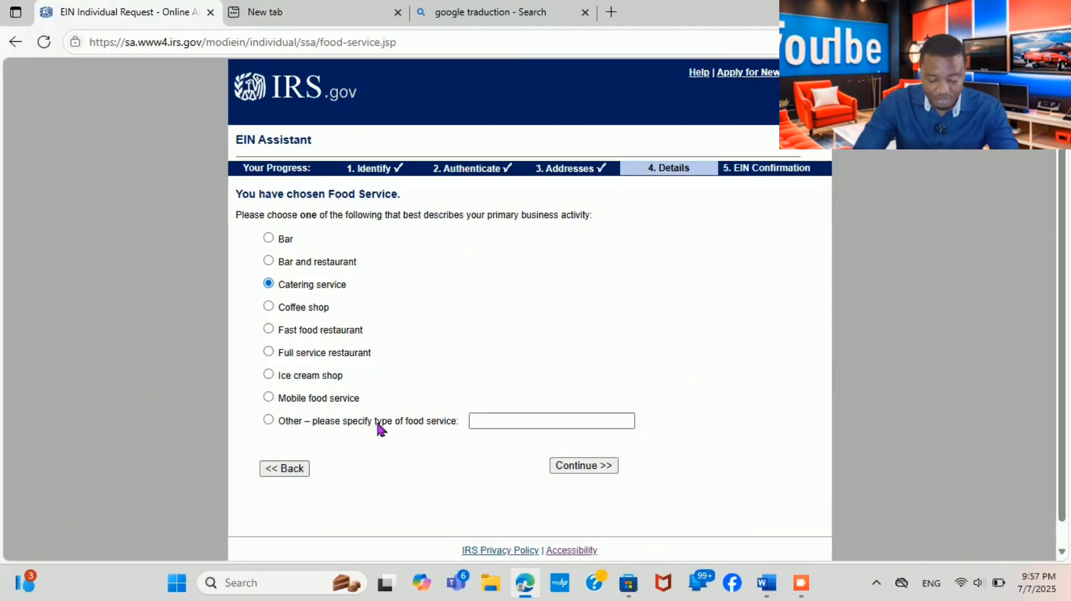
{"action": "left_click", "coordinate": [593, 467]}
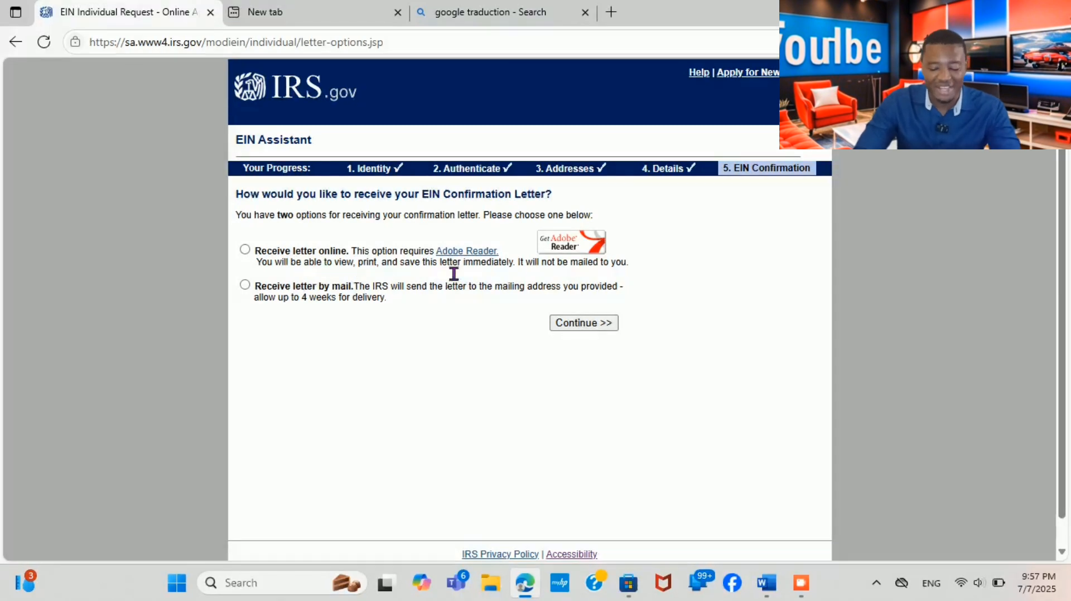
Choose to receive the EIN confirmation letter online, and review the application summary through to its end
{"action": "left_click", "coordinate": [245, 251]}
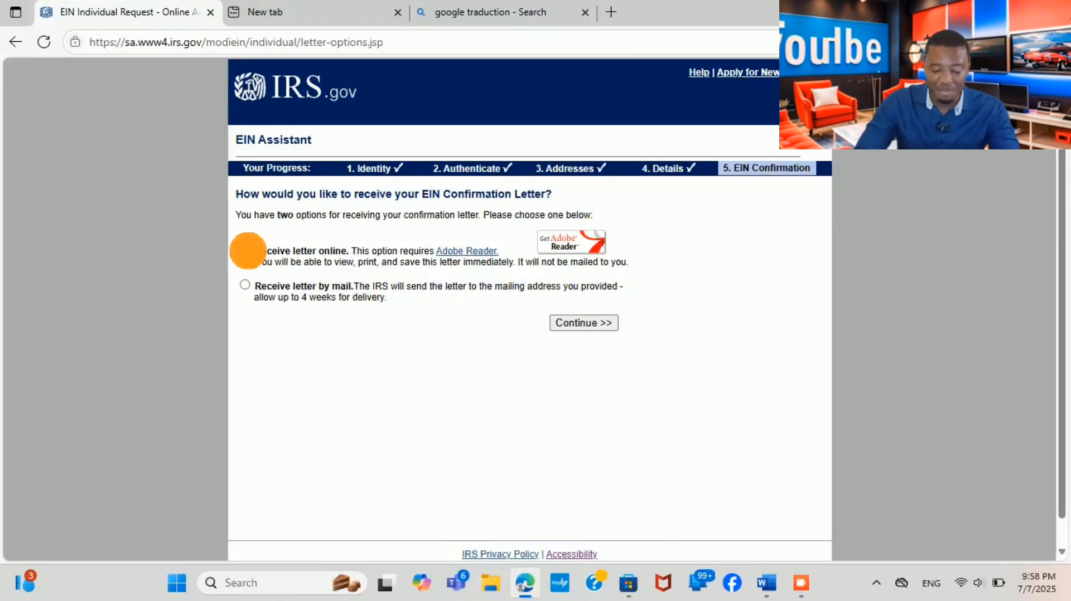
{"action": "left_click", "coordinate": [609, 327]}
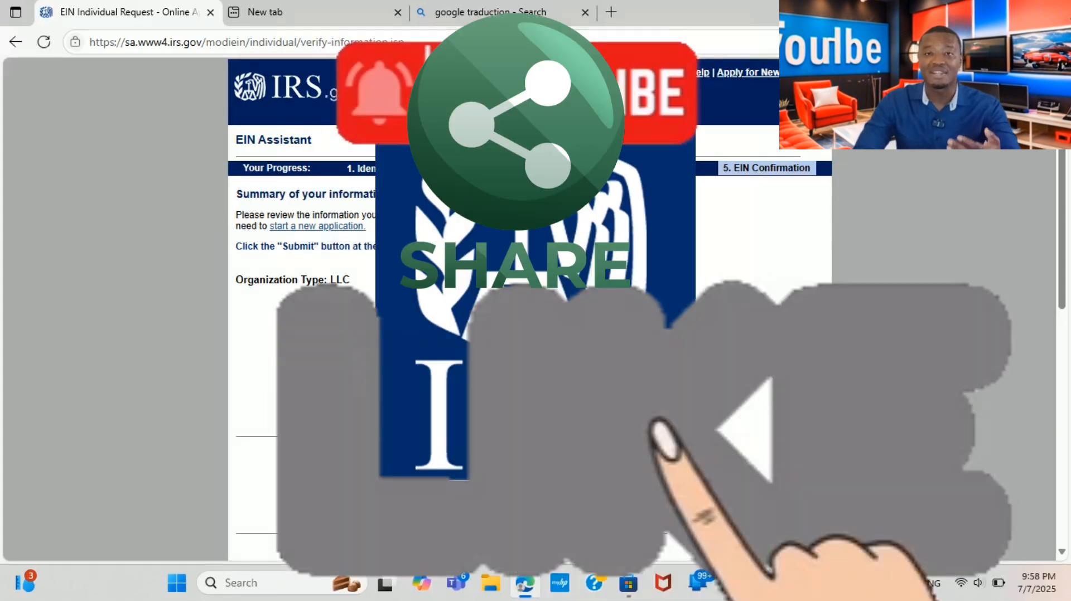
{"action": "scroll", "coordinate": [530, 307], "scroll_direction": "down", "scroll_amount": 7}
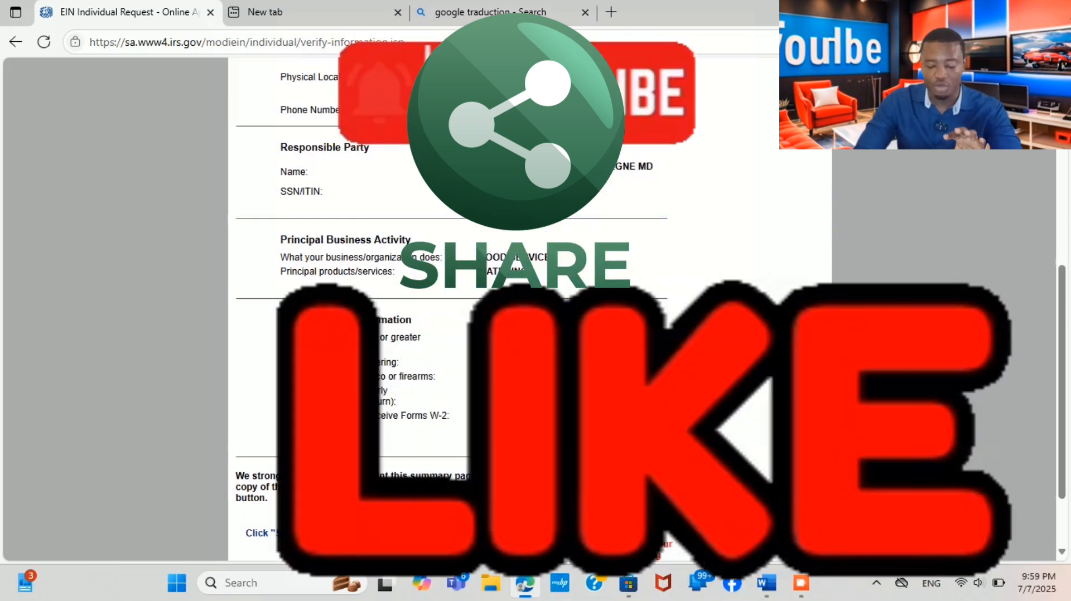
{"action": "scroll", "coordinate": [530, 307], "scroll_direction": "down", "scroll_amount": 1}
{"action": "scroll", "coordinate": [530, 306], "scroll_direction": "down", "scroll_amount": 1}
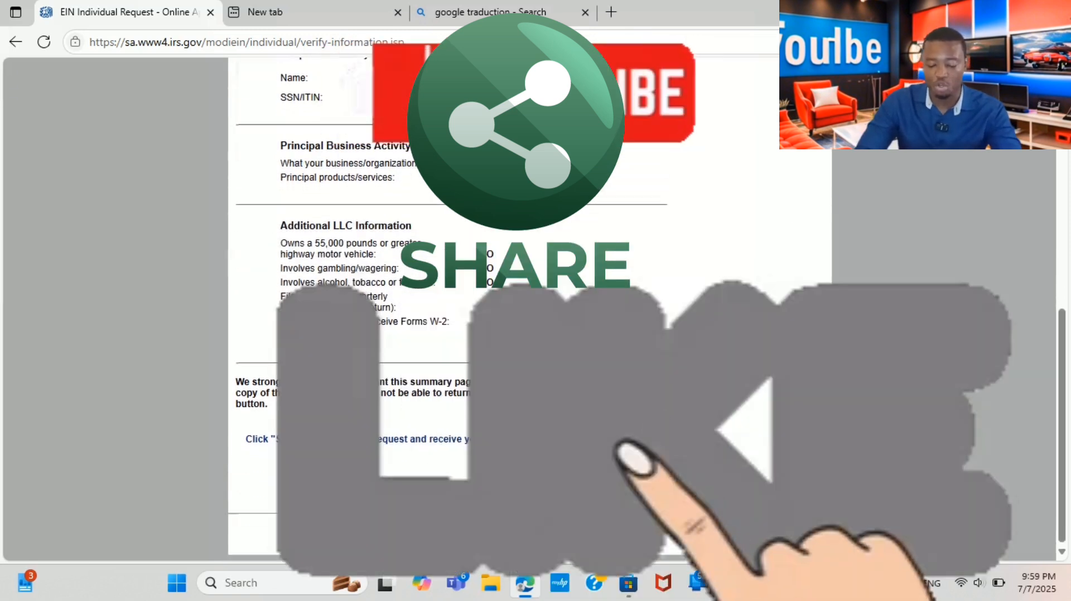